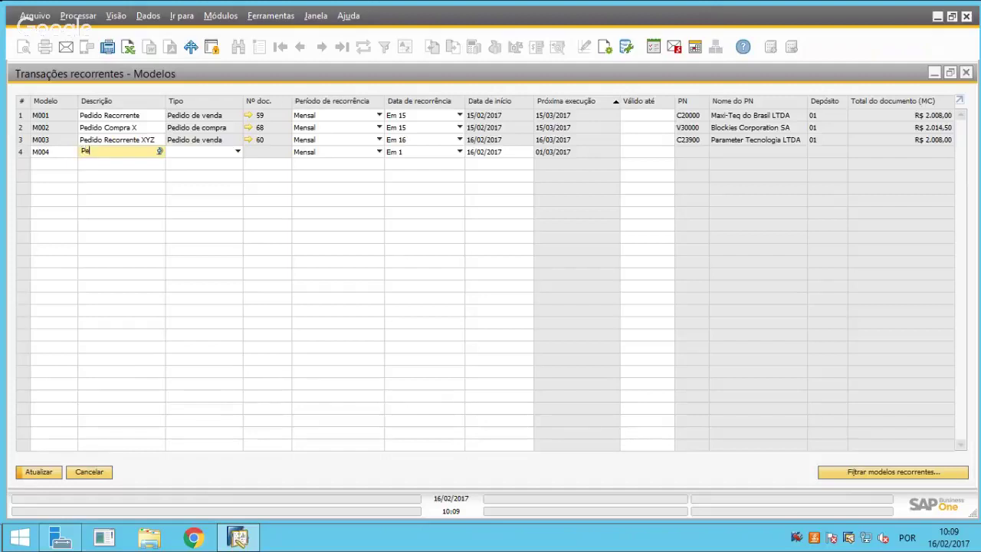
Describe template M004 as 'Pedido Compra Recorrente' and set its type to Pedido de compra.
text(Compra Recorrente)
key(Tab)
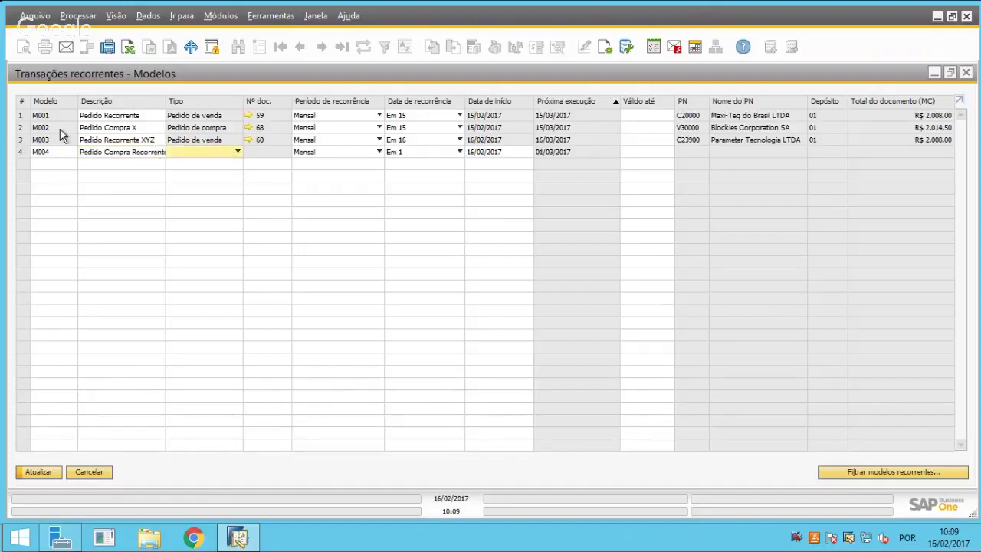
click(202, 153)
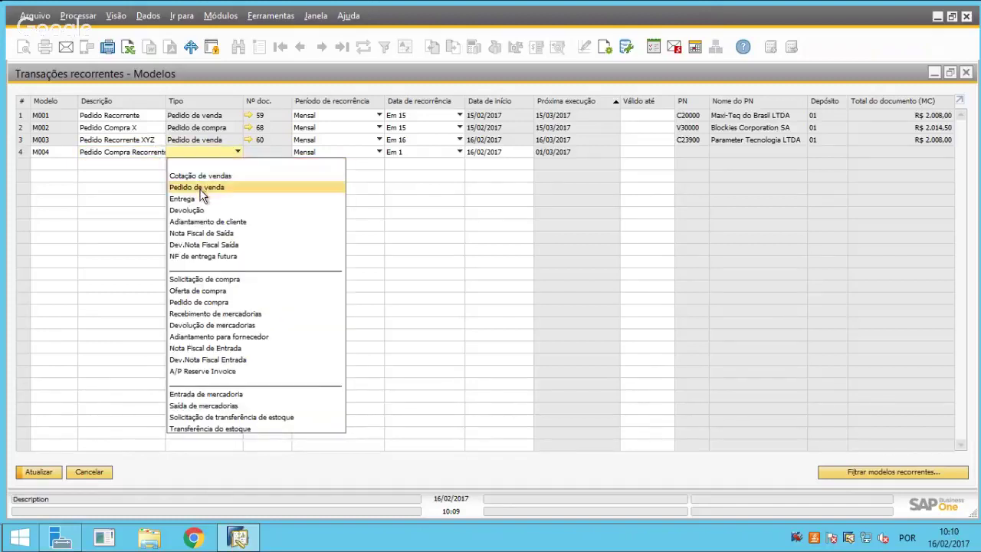
click(212, 302)
key(Tab)
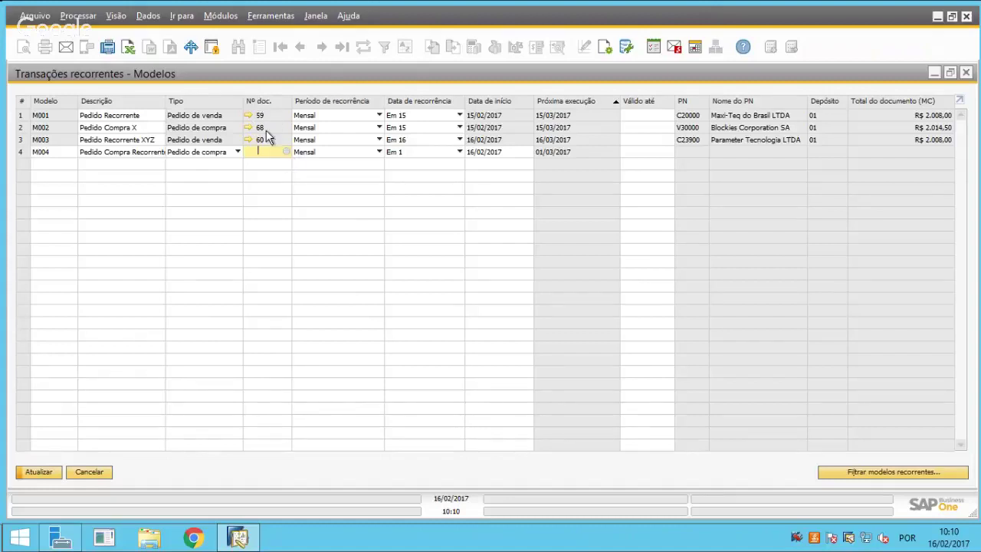
Create a new purchase-order draft for M004 with ACME Associados (V10000) as supplier.
click(284, 153)
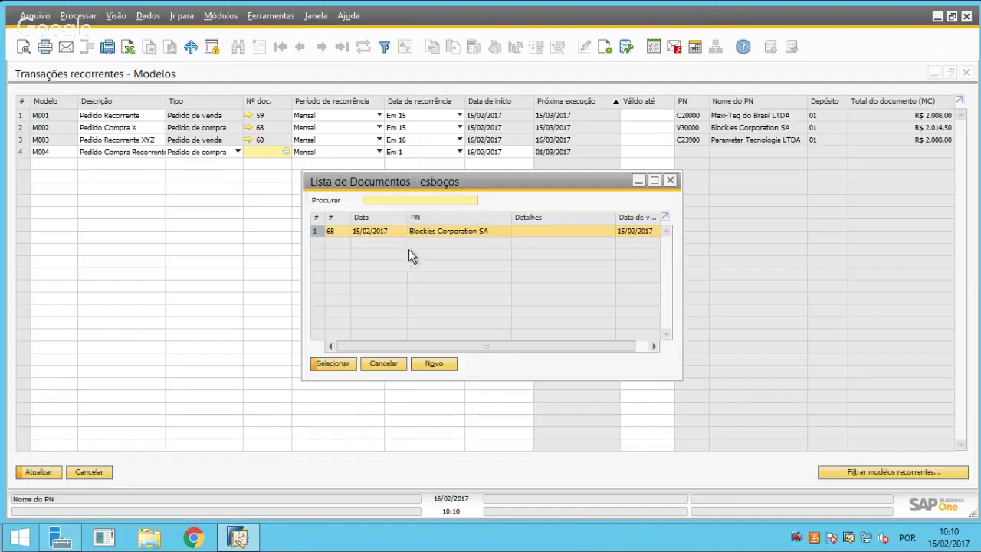
click(432, 364)
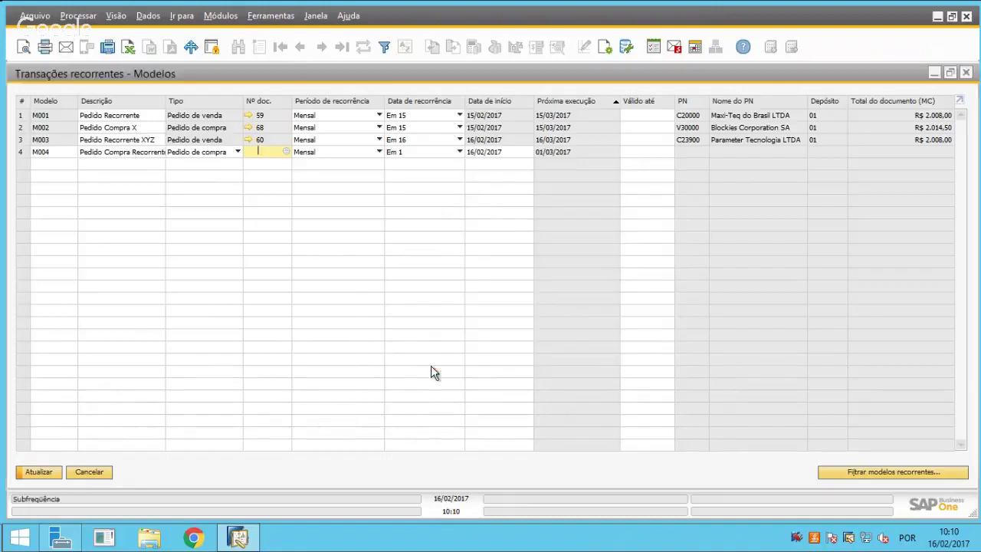
key(Tab)
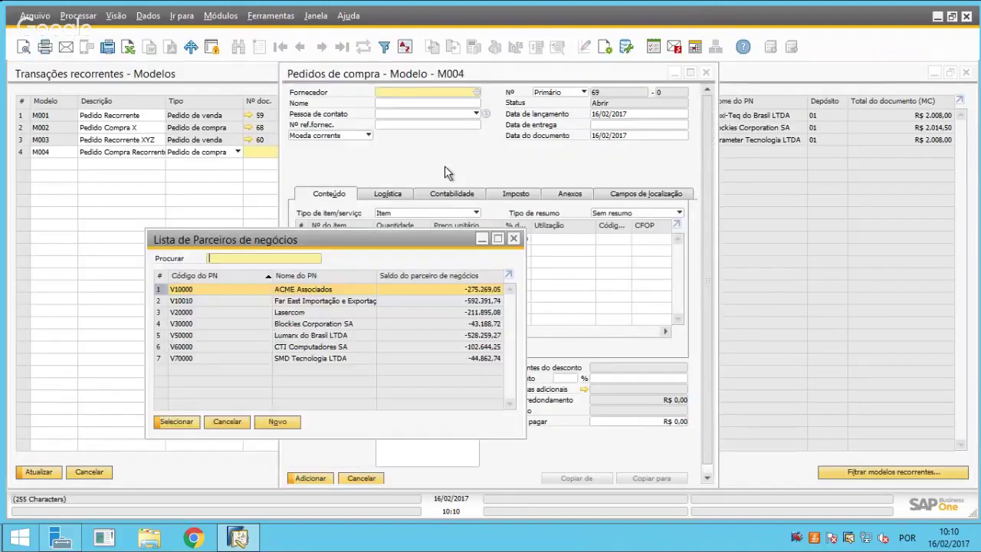
double_click(306, 290)
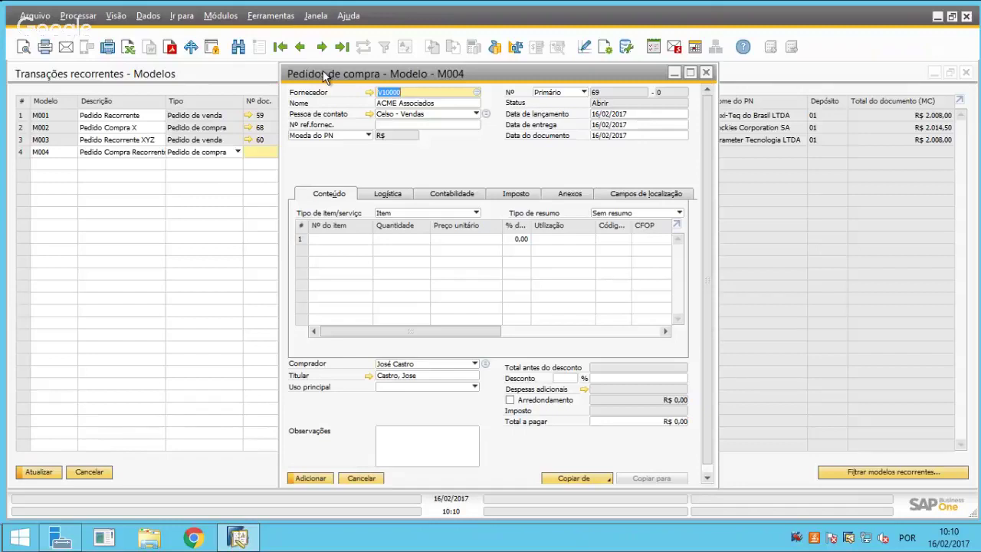
key(Tab)
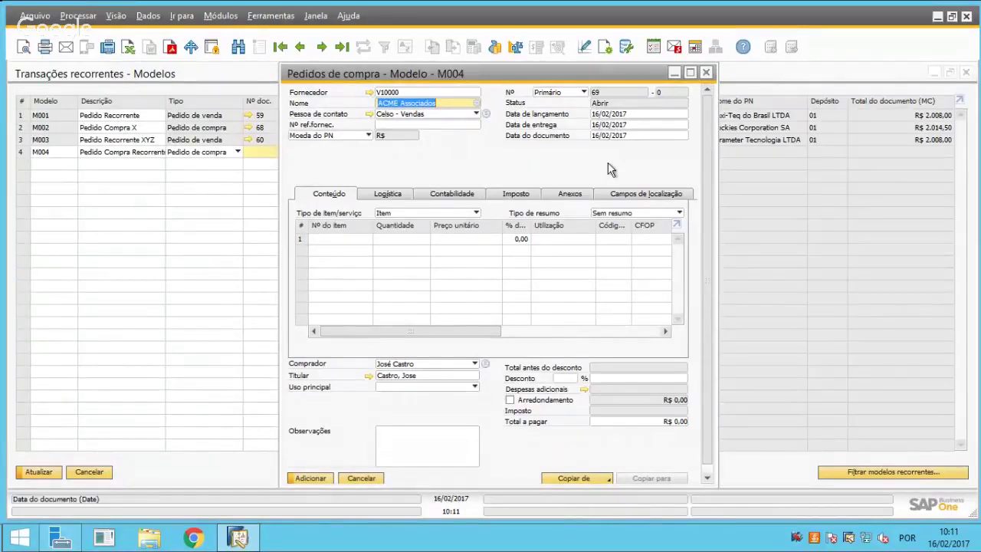
Add item C00010 Mouse USB with quantity 100 to the first line.
click(331, 238)
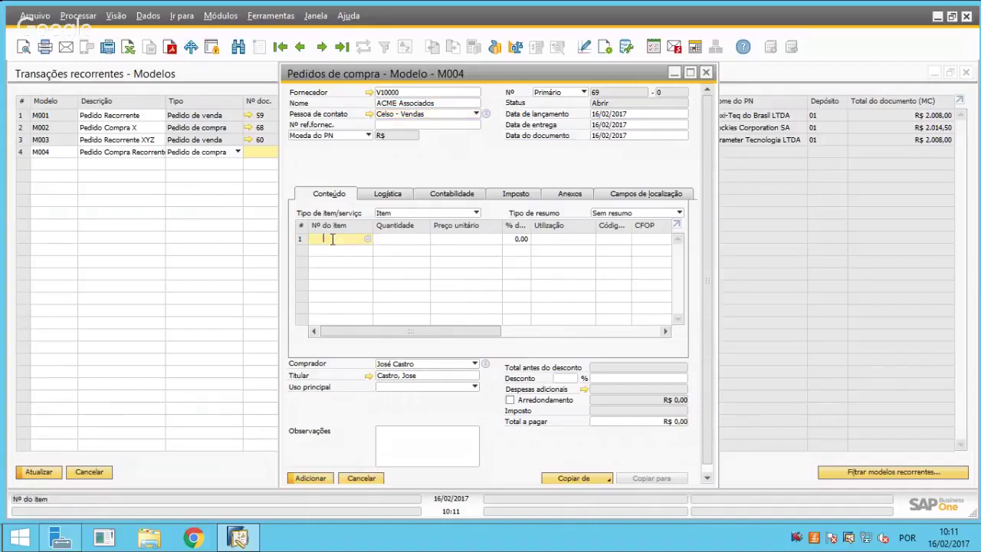
key(Tab)
scroll(290, 352, down, 2)
scroll(290, 352, down, 2)
click(317, 372)
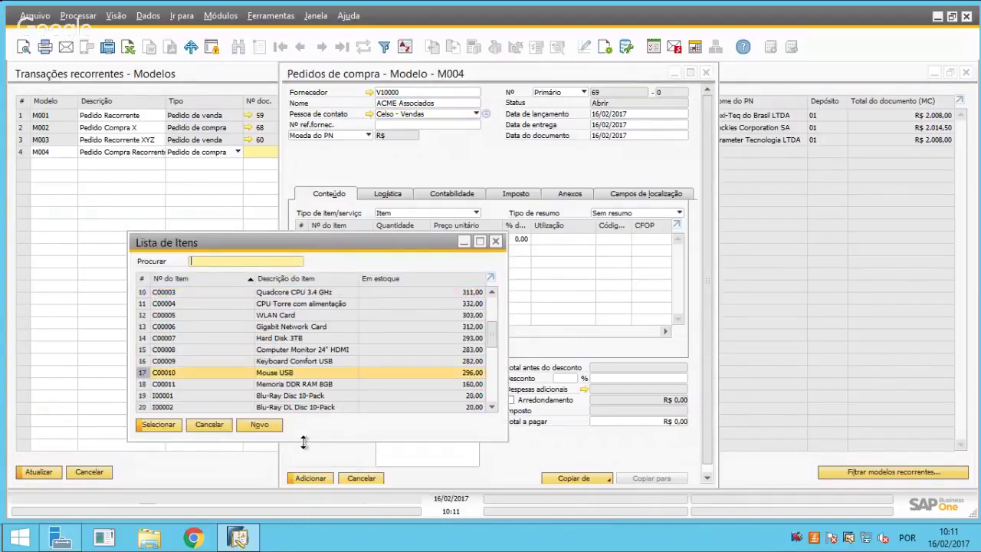
double_click(281, 374)
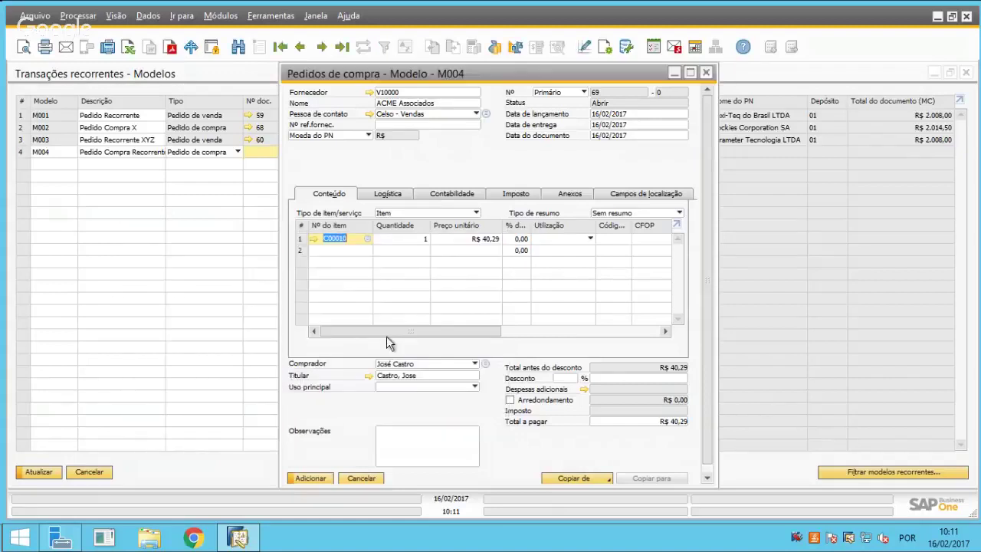
text(100)
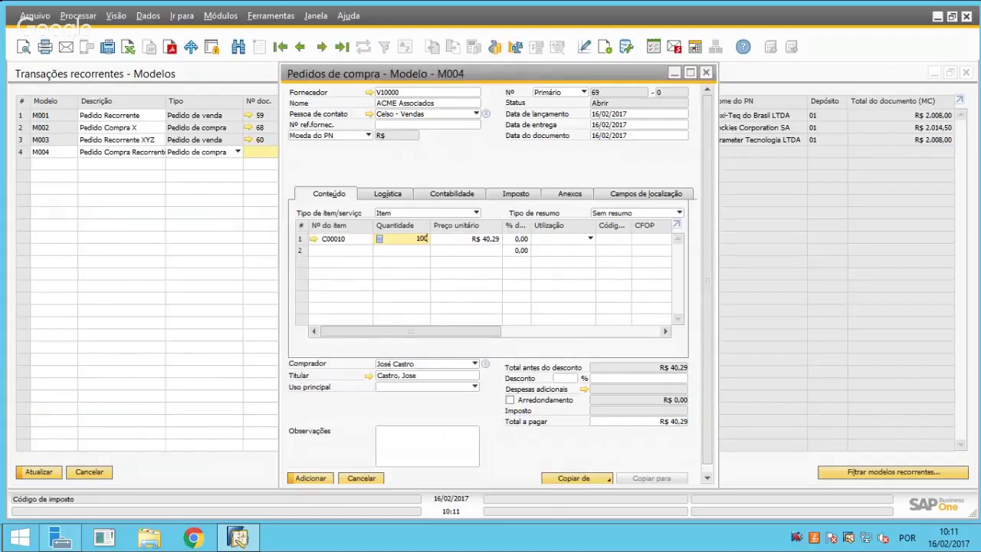
key(Tab)
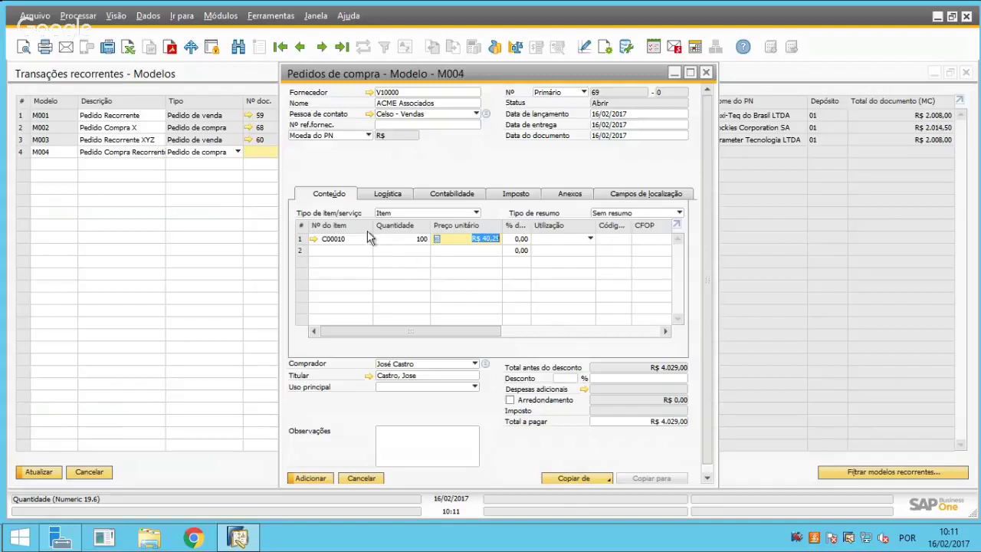
Set the main usage to Compra Comercial and save the draft at R$ 4.029,00.
click(690, 73)
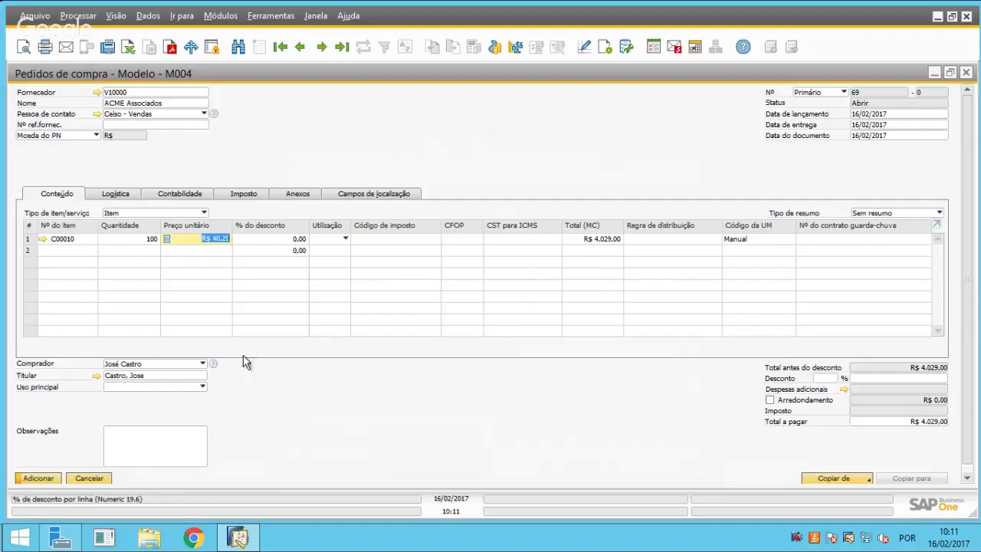
click(147, 385)
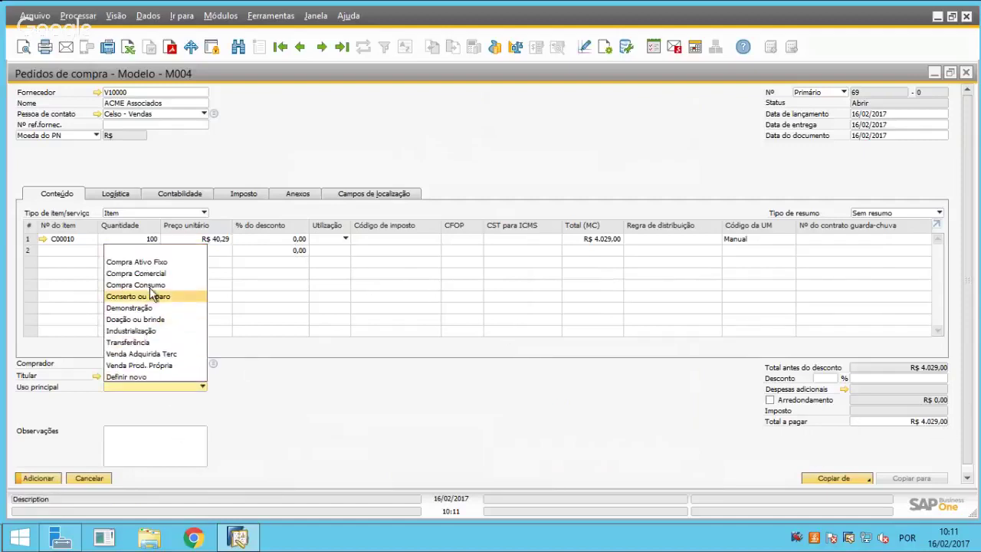
click(148, 273)
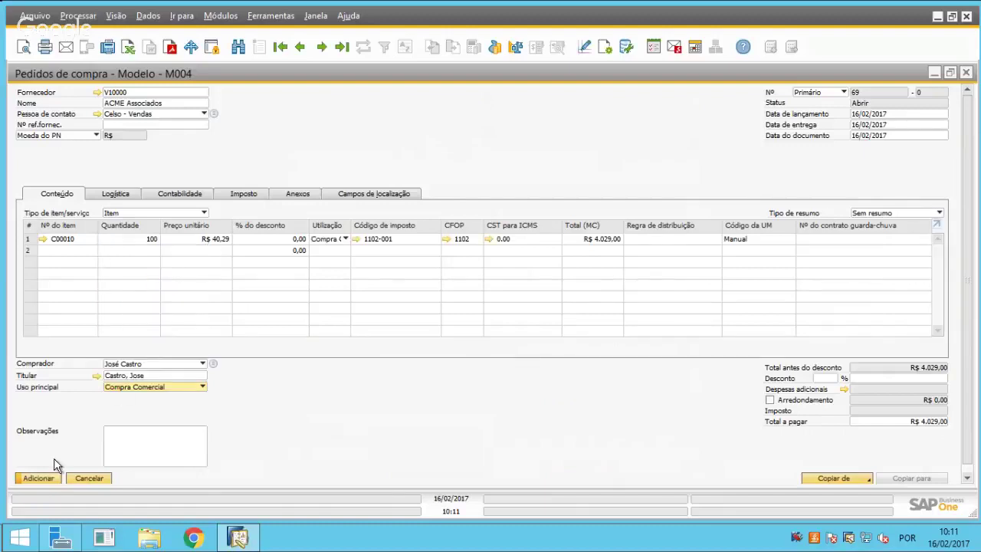
click(39, 478)
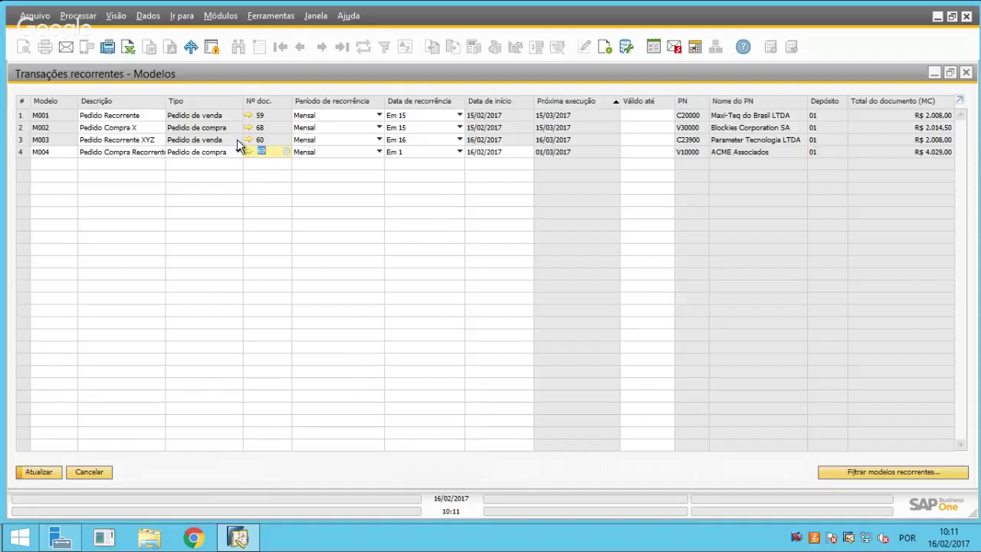
Set template M004 to recur monthly on day 16.
click(303, 154)
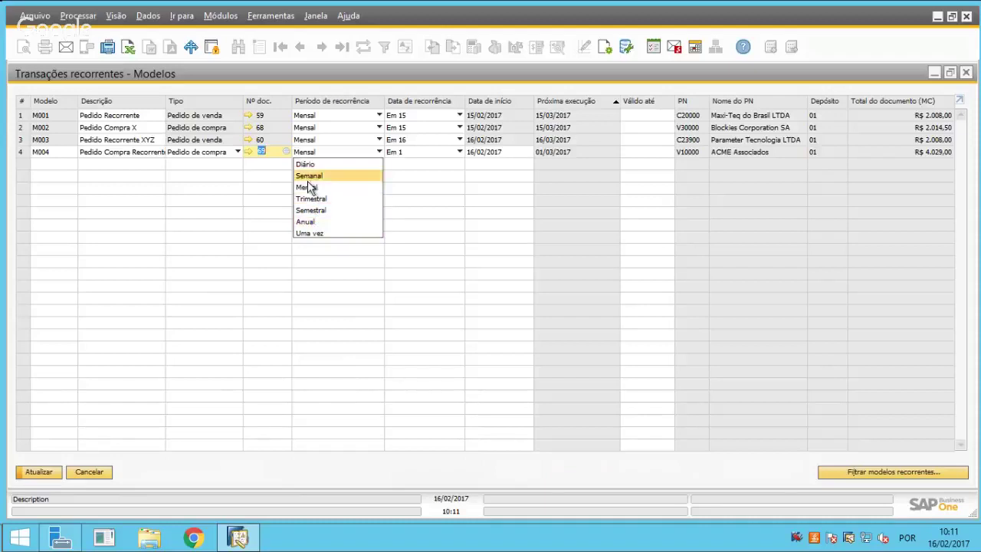
click(315, 188)
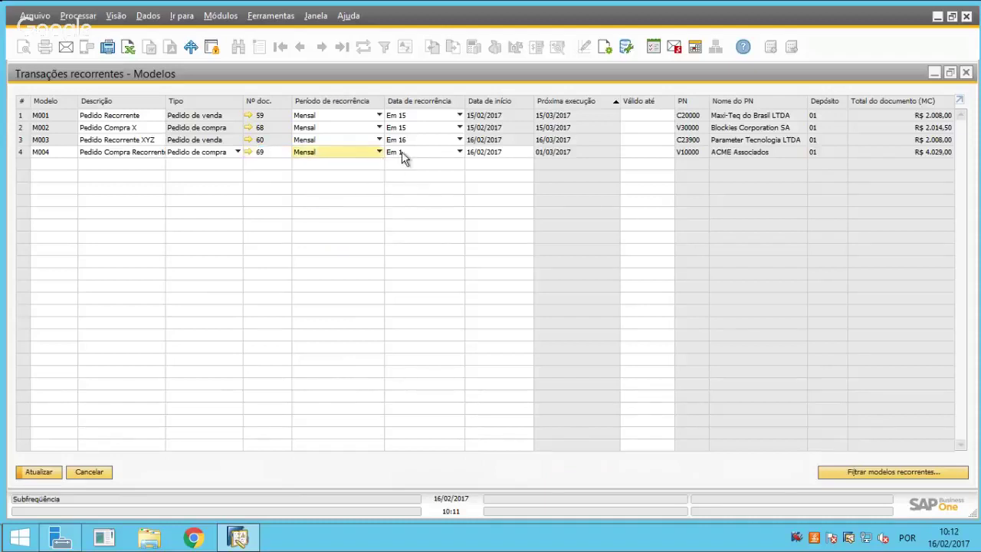
click(404, 155)
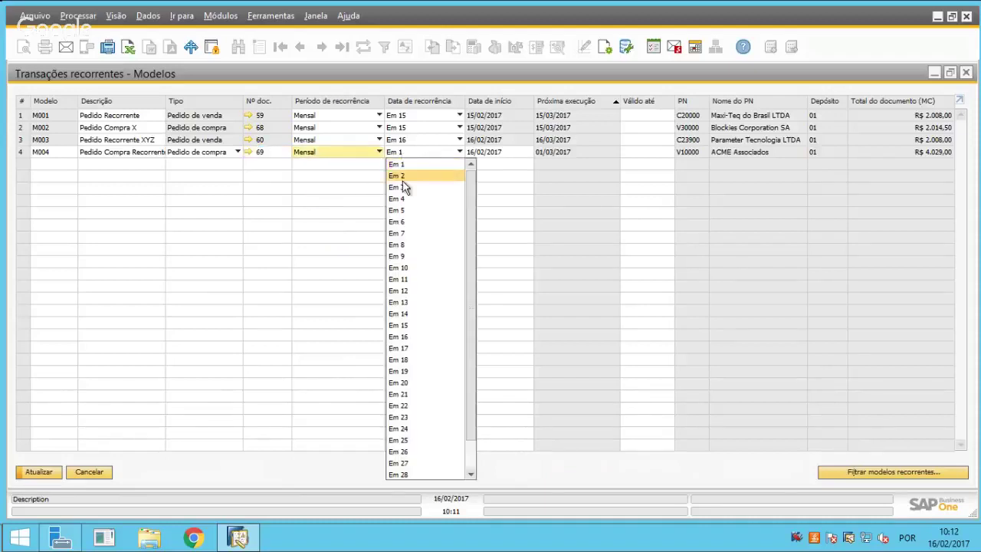
click(398, 337)
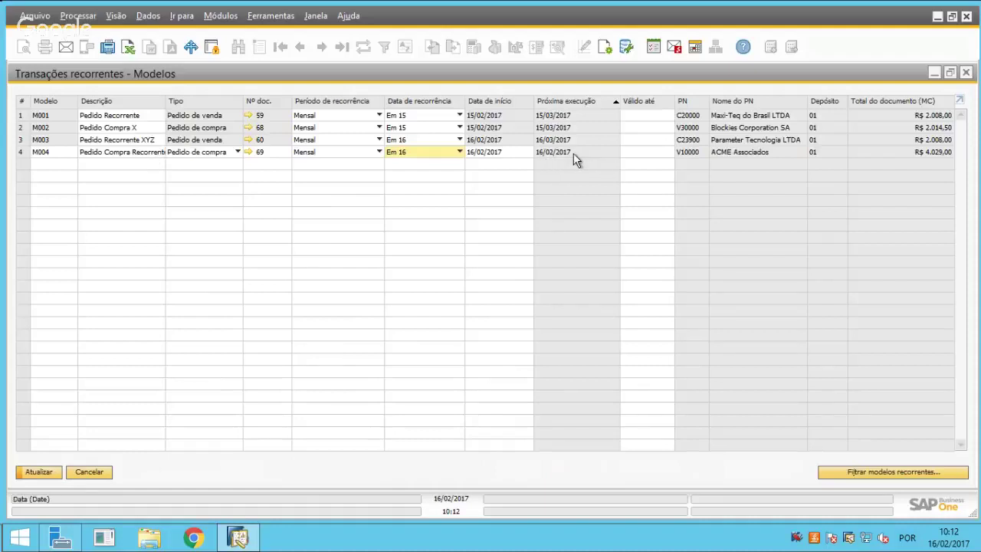
Select the M004 row and save the updated recurring templates.
click(21, 139)
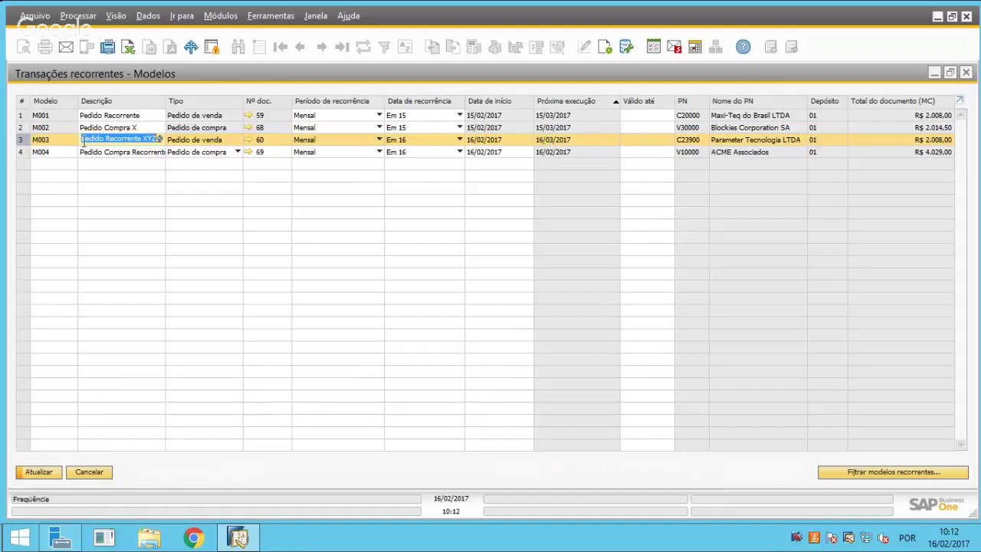
click(37, 151)
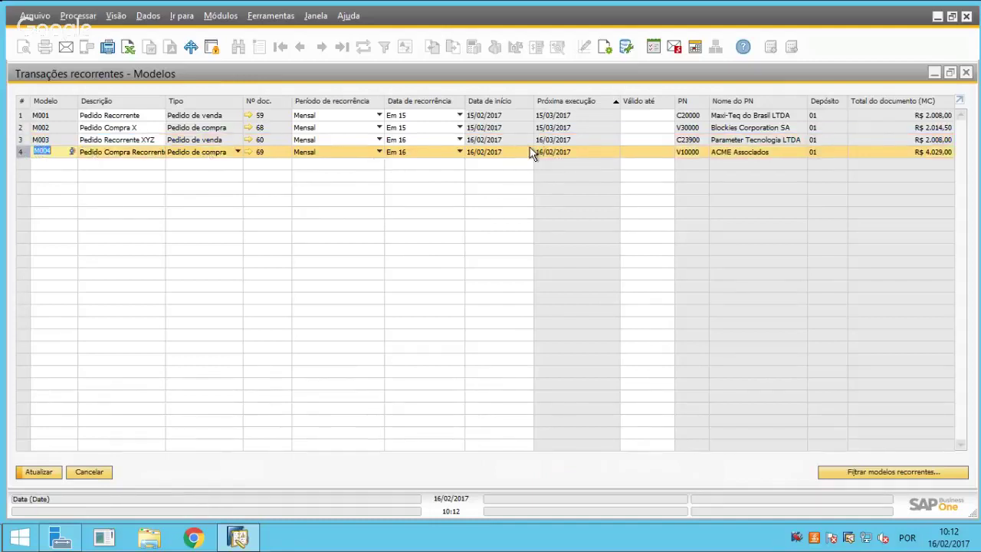
click(651, 153)
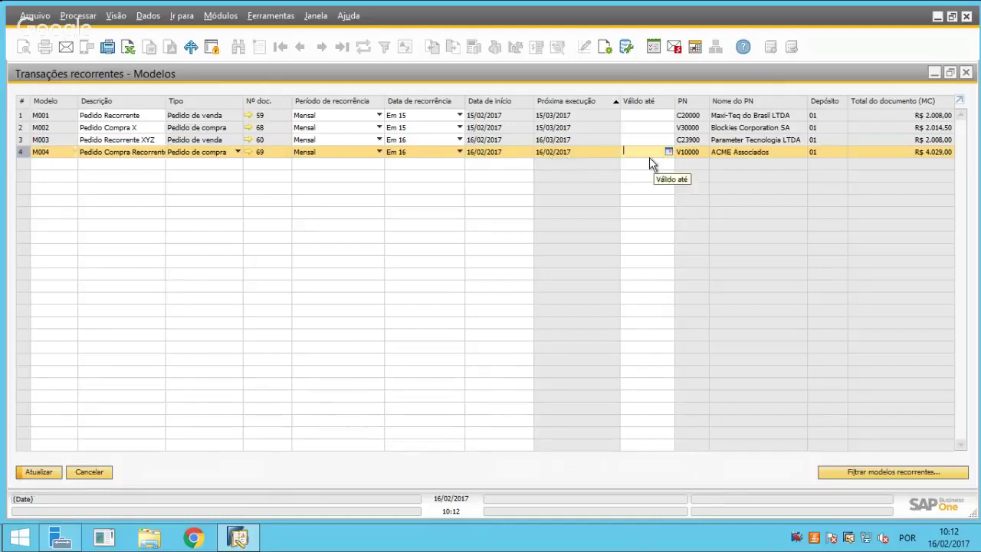
click(41, 474)
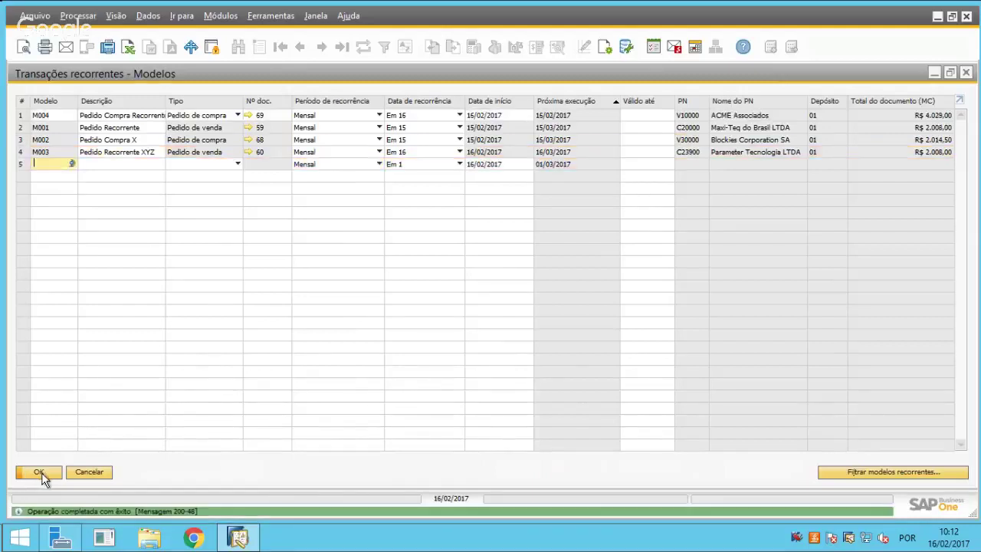
Close the templates and check Compras - C/P recurring transactions, showing M004 due 16/02/2017.
click(41, 473)
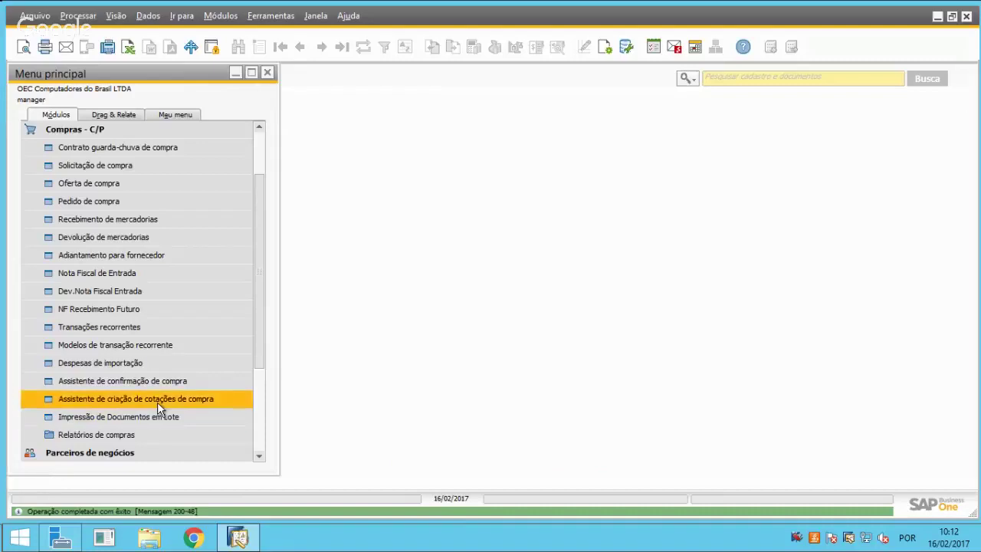
scroll(167, 353, down, 1)
scroll(167, 352, up, 1)
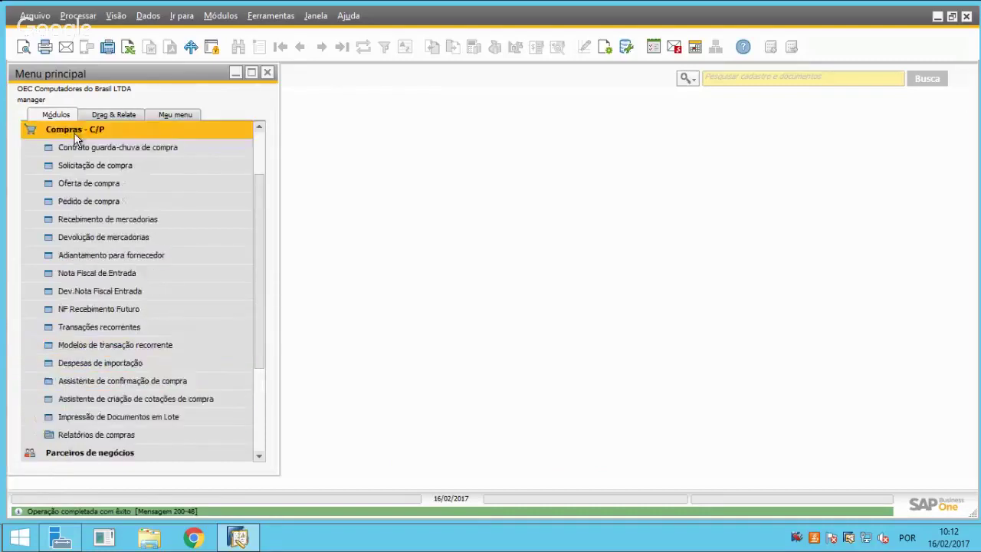
click(99, 132)
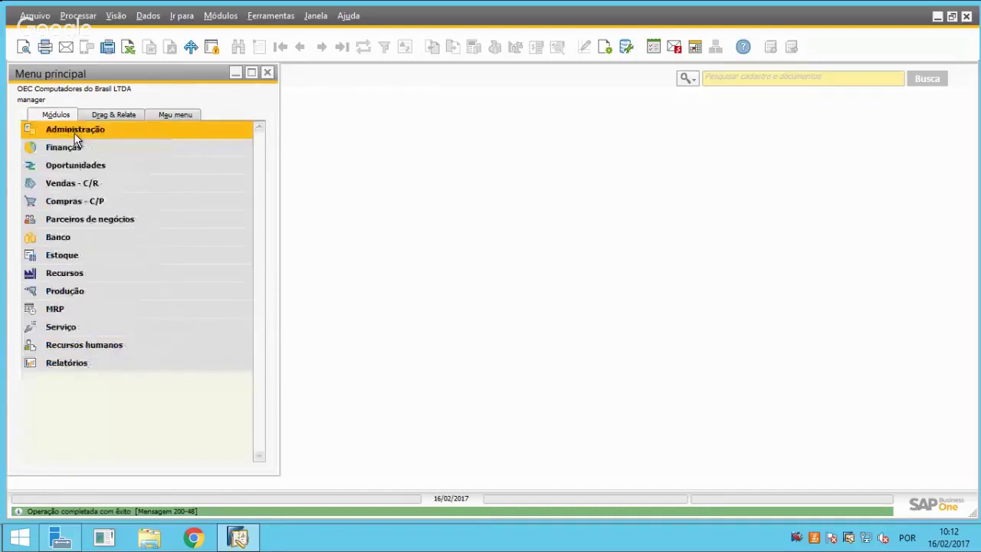
click(75, 200)
scroll(133, 300, down, 1)
click(115, 273)
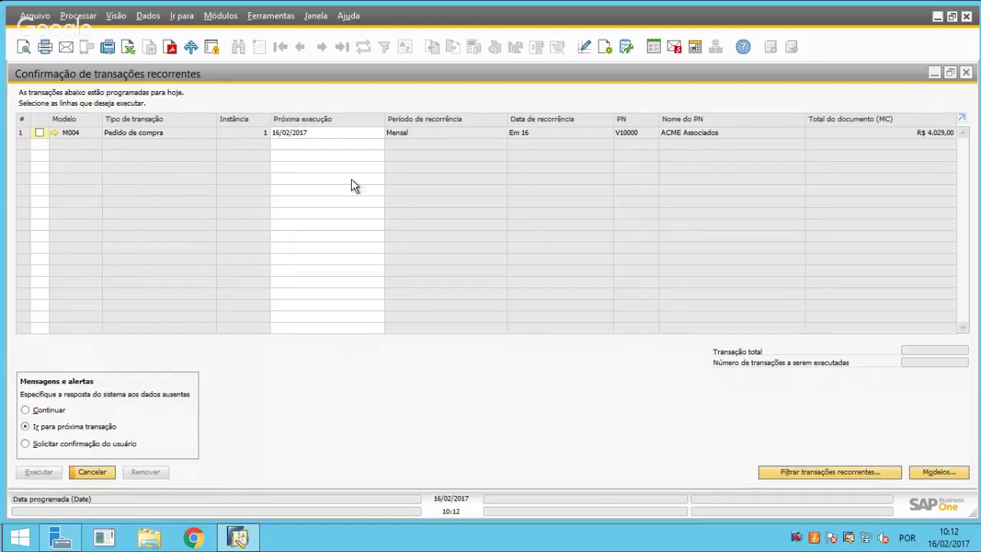
key(Escape)
Bring up the company selection dialog from Administração.
scroll(175, 137, up, 3)
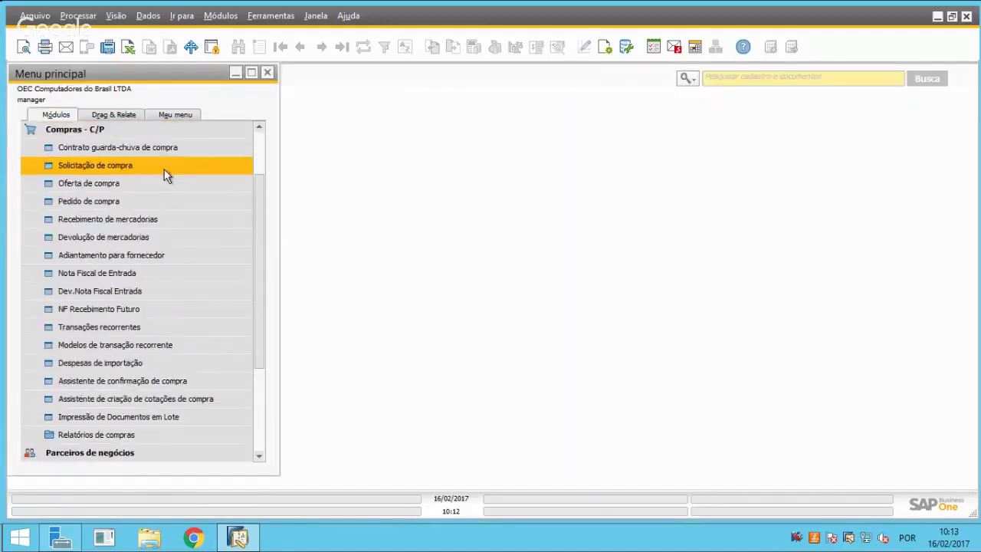
click(90, 147)
click(95, 133)
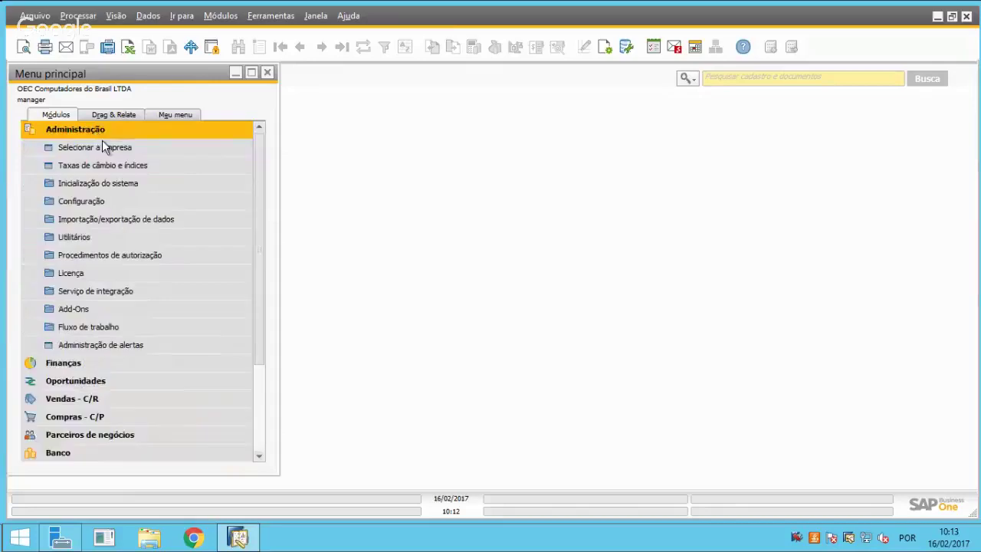
click(102, 144)
Log back into the company with a different user ID and its password.
click(377, 187)
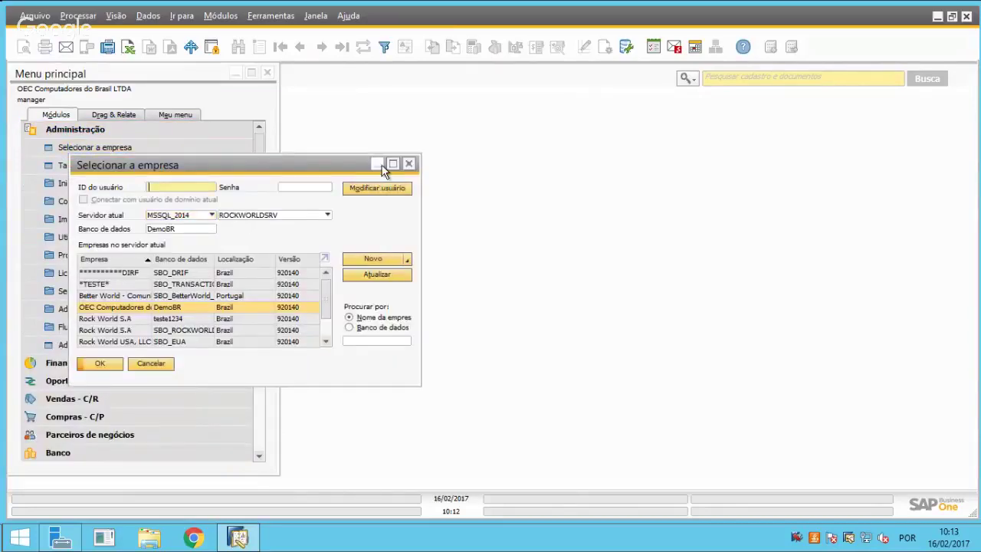
text(manager)
key(Tab)
text(manager)
key(Return)
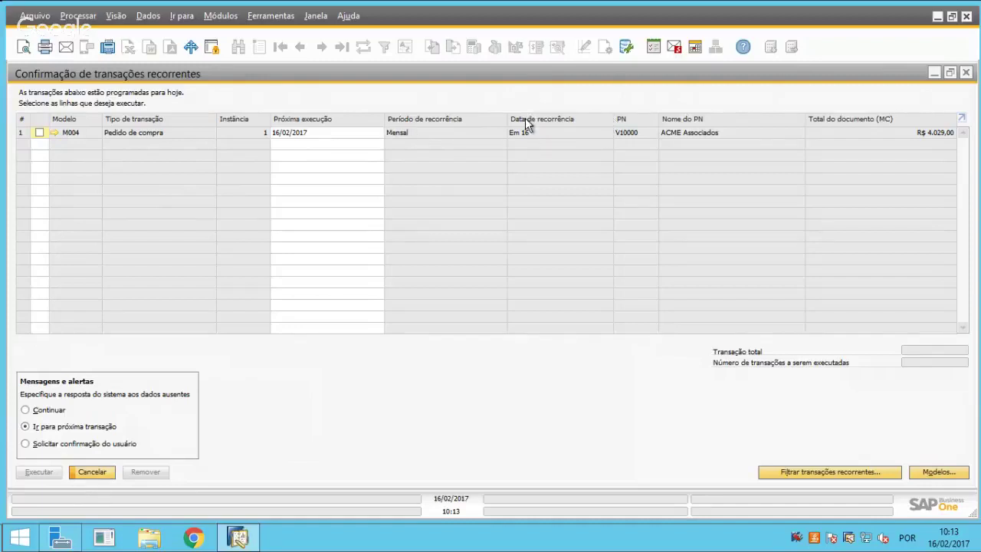
Mark the M004 recurring transaction and execute it, generating purchase order nº 69.
click(38, 133)
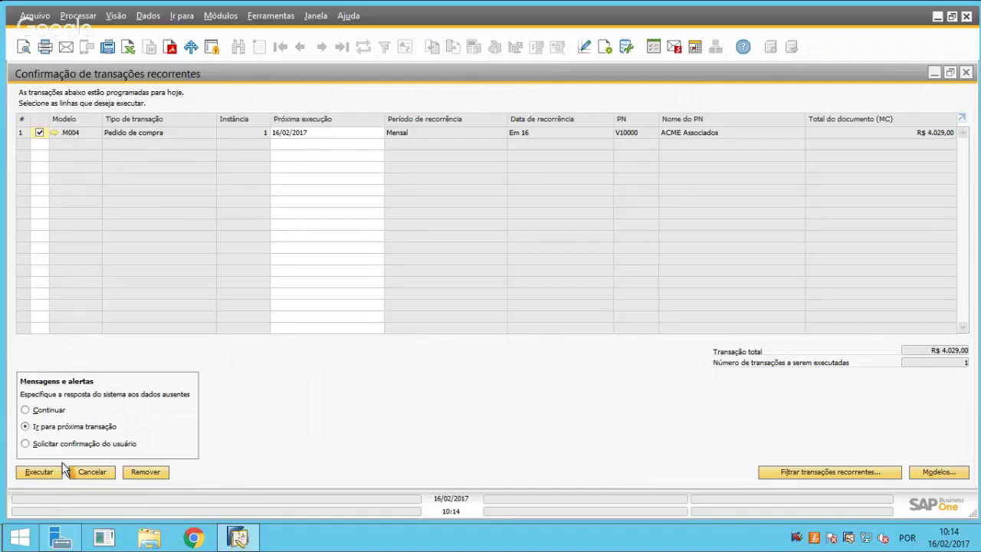
click(38, 131)
click(37, 132)
click(39, 472)
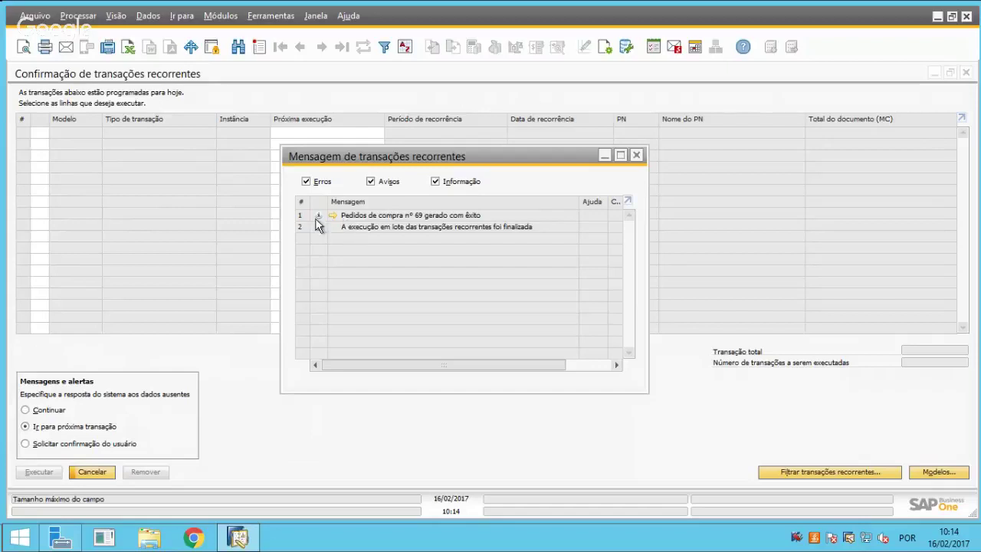
click(332, 216)
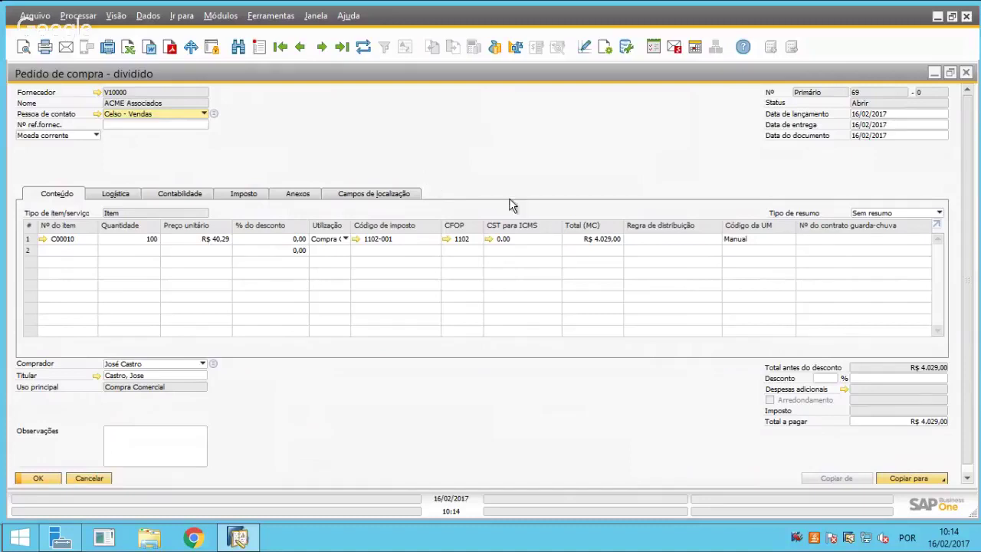
click(965, 73)
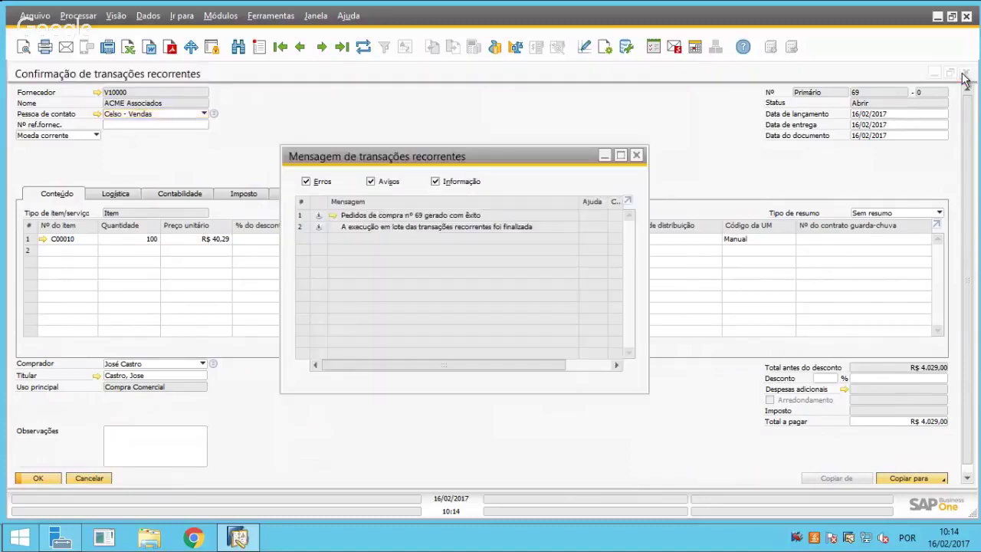
click(636, 156)
Close the recurring transactions confirmation and minimize the remote desktop session.
click(965, 74)
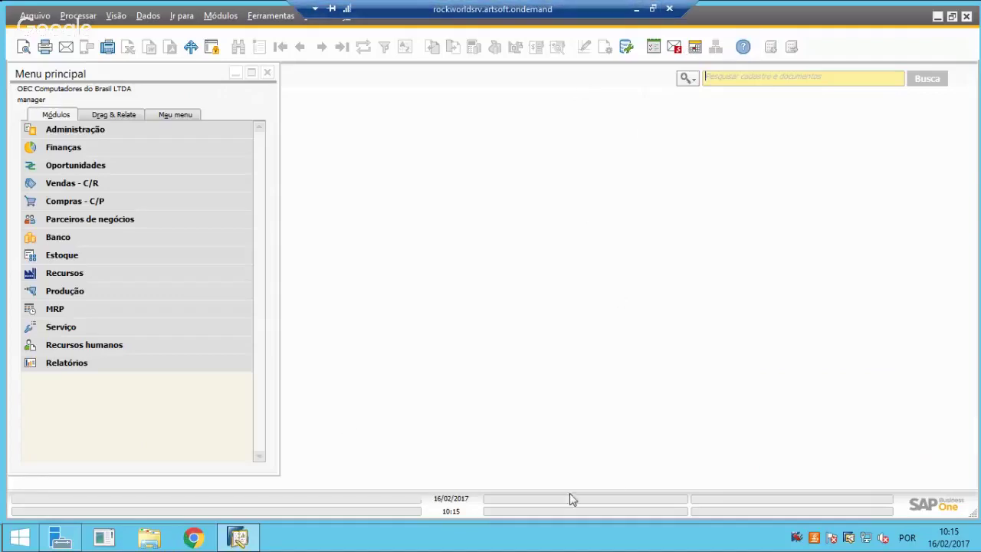
click(635, 7)
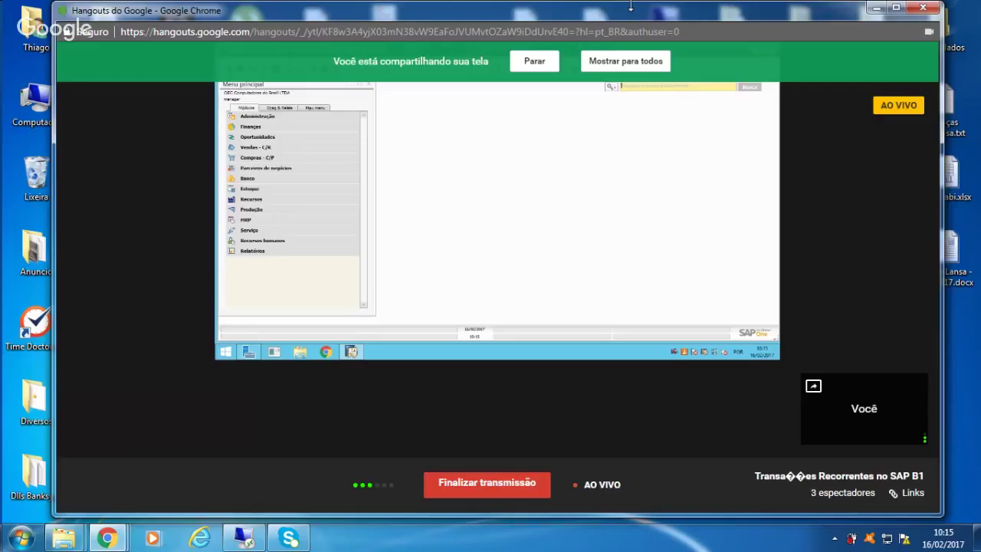